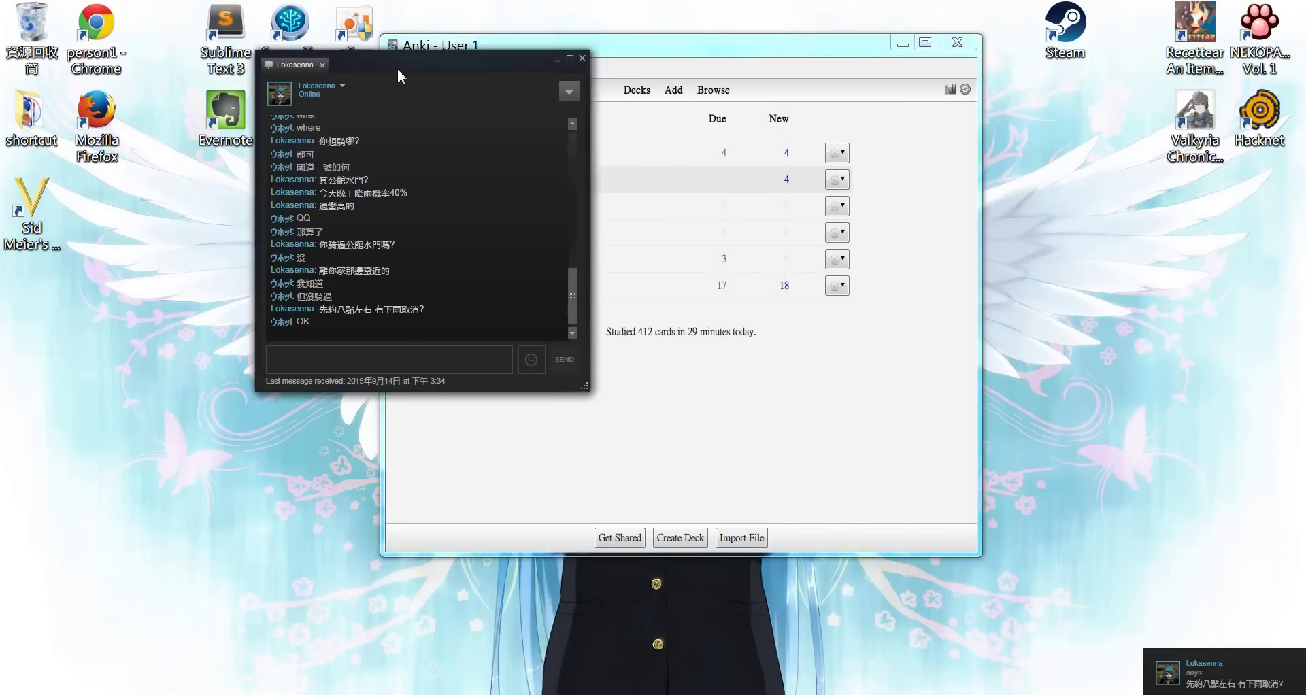
# Step: Move the chat window aside and place Anki's deck list beside it, both fully visible
pyautogui.moveTo(427, 69); pyautogui.dragTo(838, 53)
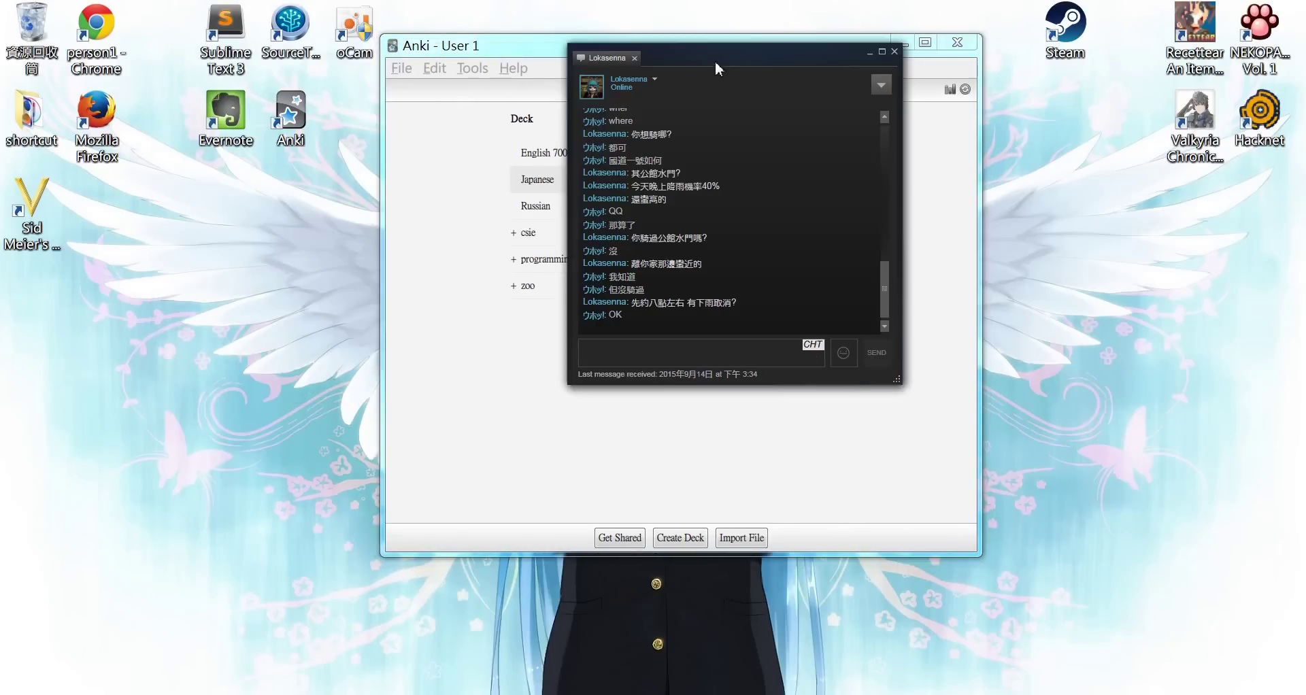
pyautogui.moveTo(716, 62); pyautogui.dragTo(318, 82)
pyautogui.click(745, 72)
pyautogui.moveTo(740, 53); pyautogui.dragTo(892, 61)
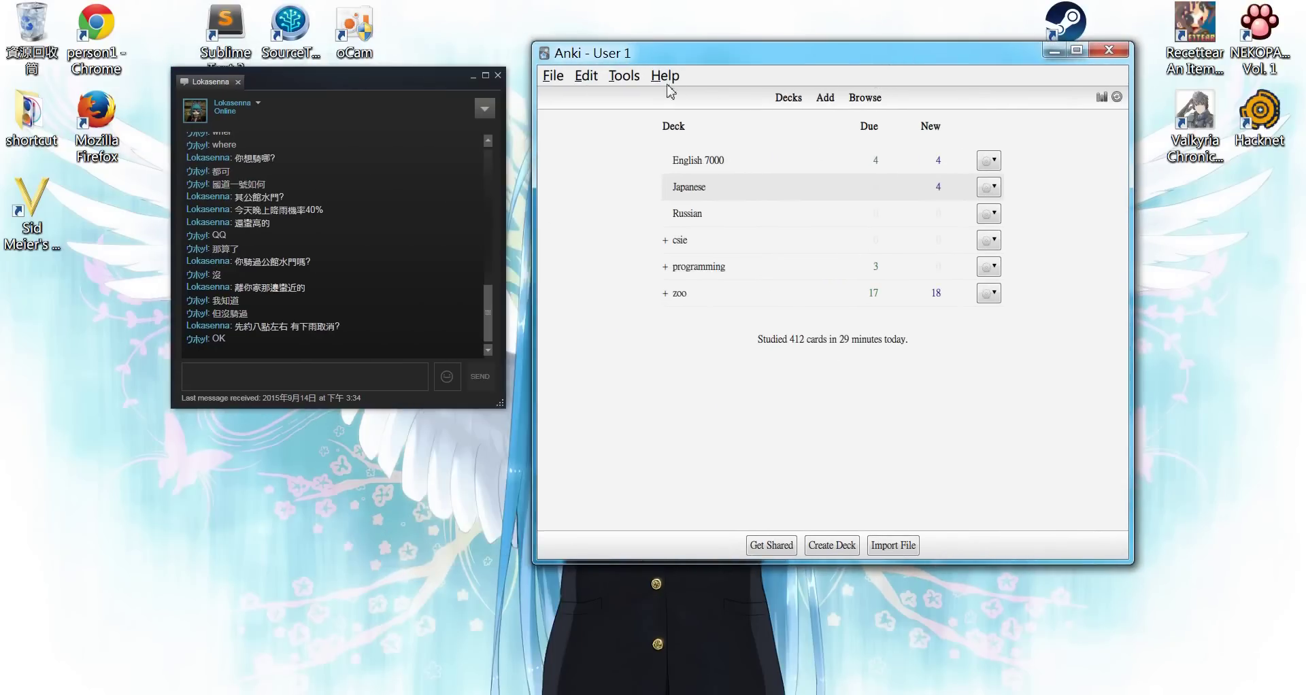
pyautogui.click(623, 76)
pyautogui.click(663, 257)
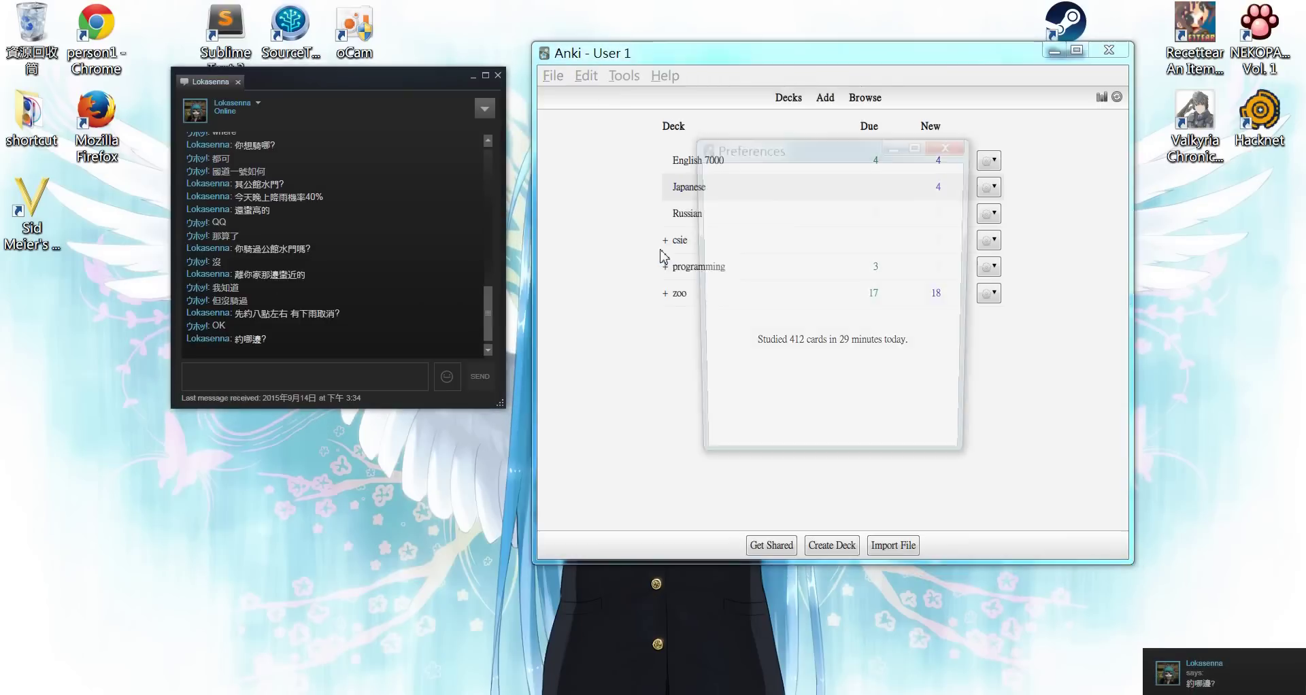
pyautogui.click(771, 176)
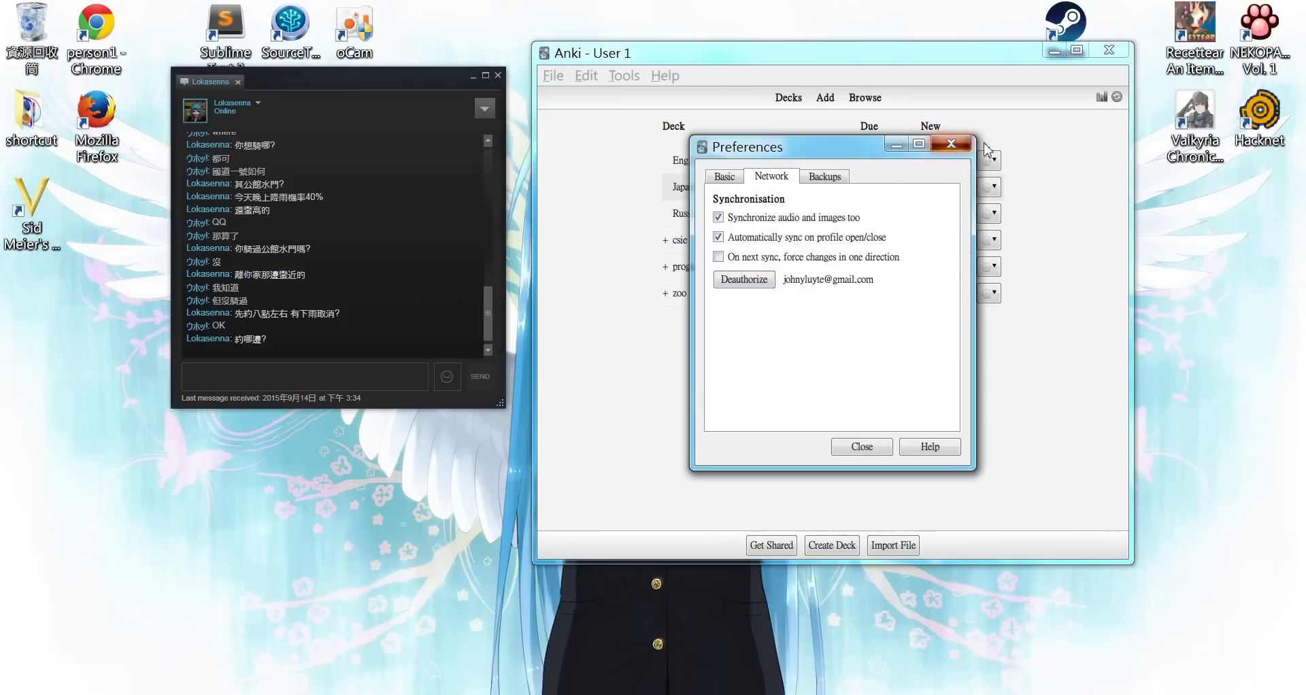
pyautogui.click(960, 143)
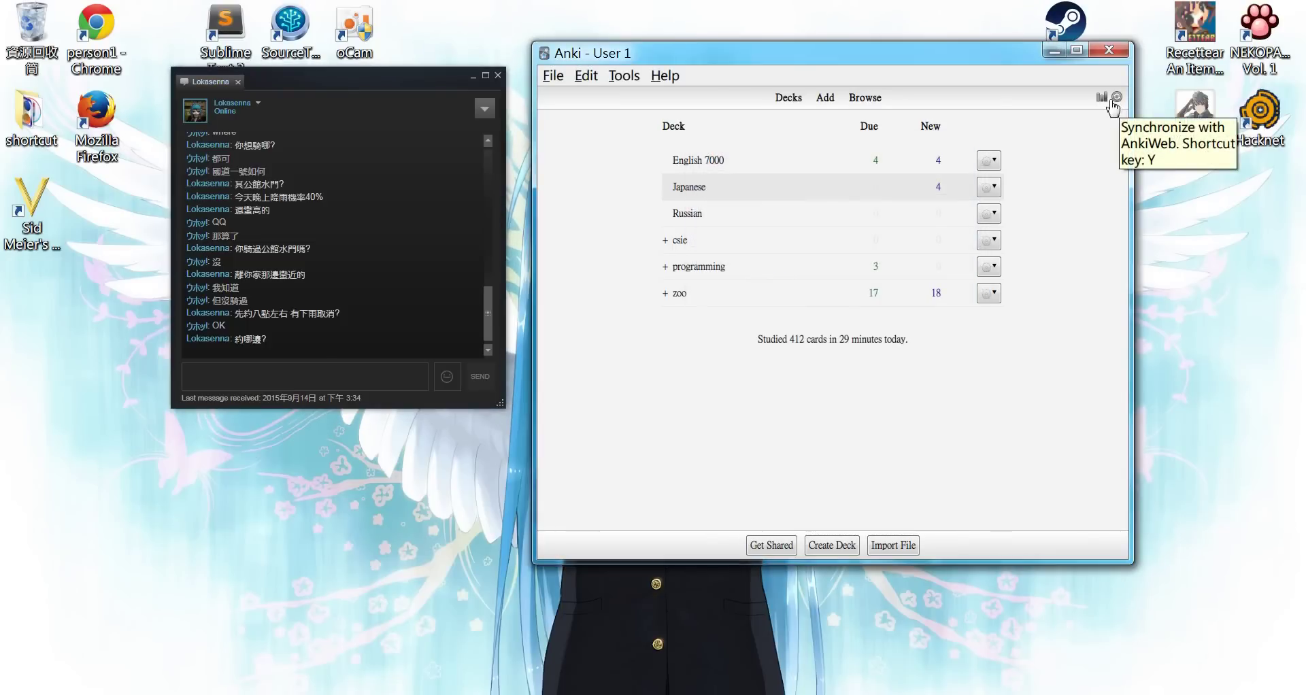
pyautogui.click(631, 75)
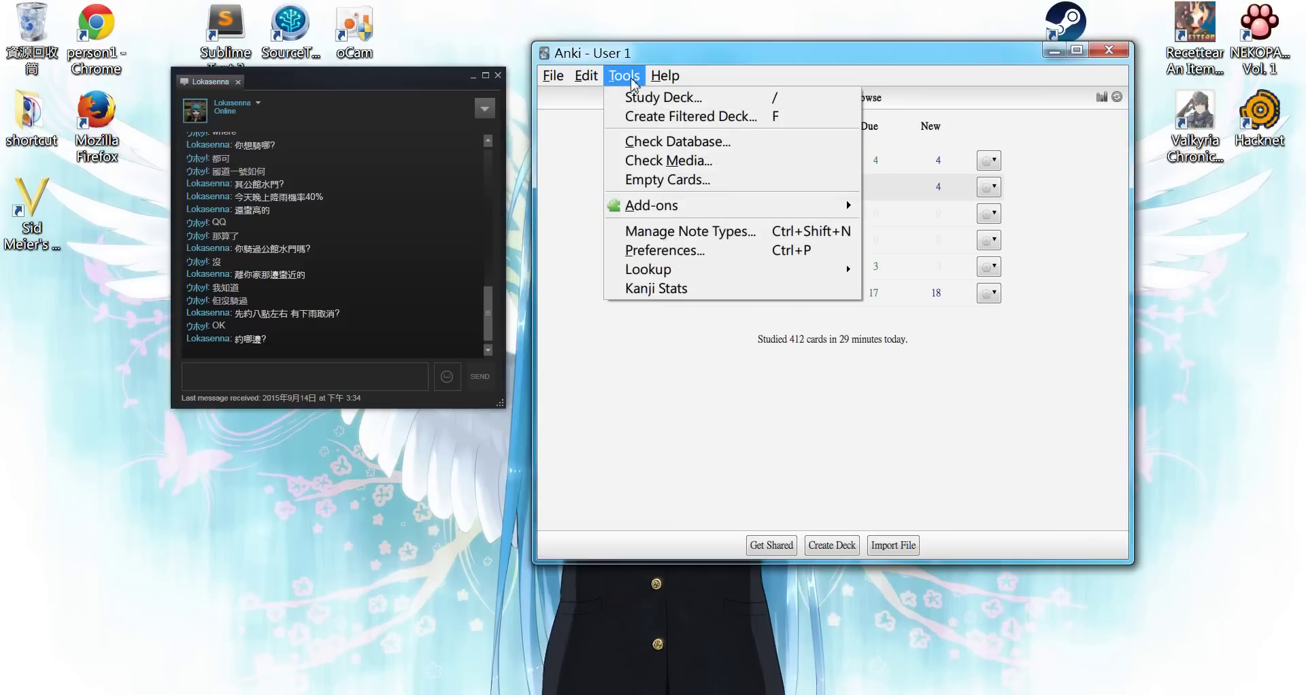
pyautogui.click(830, 75)
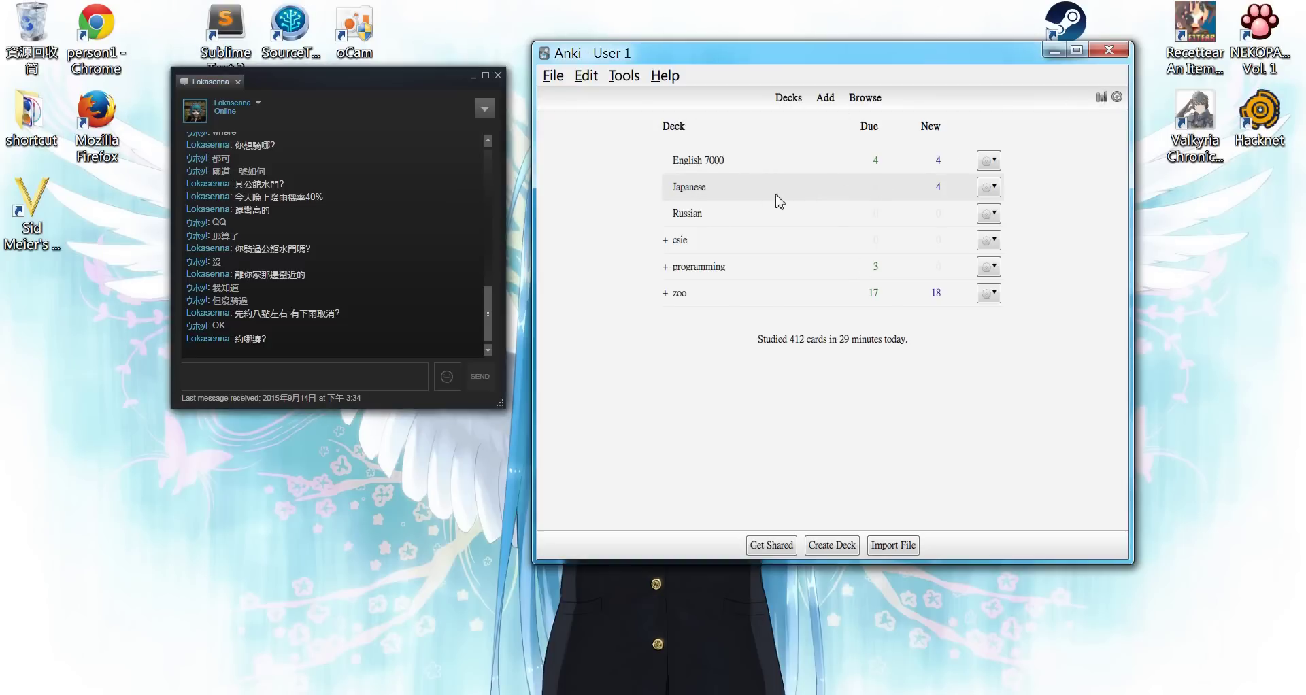
pyautogui.click(623, 76)
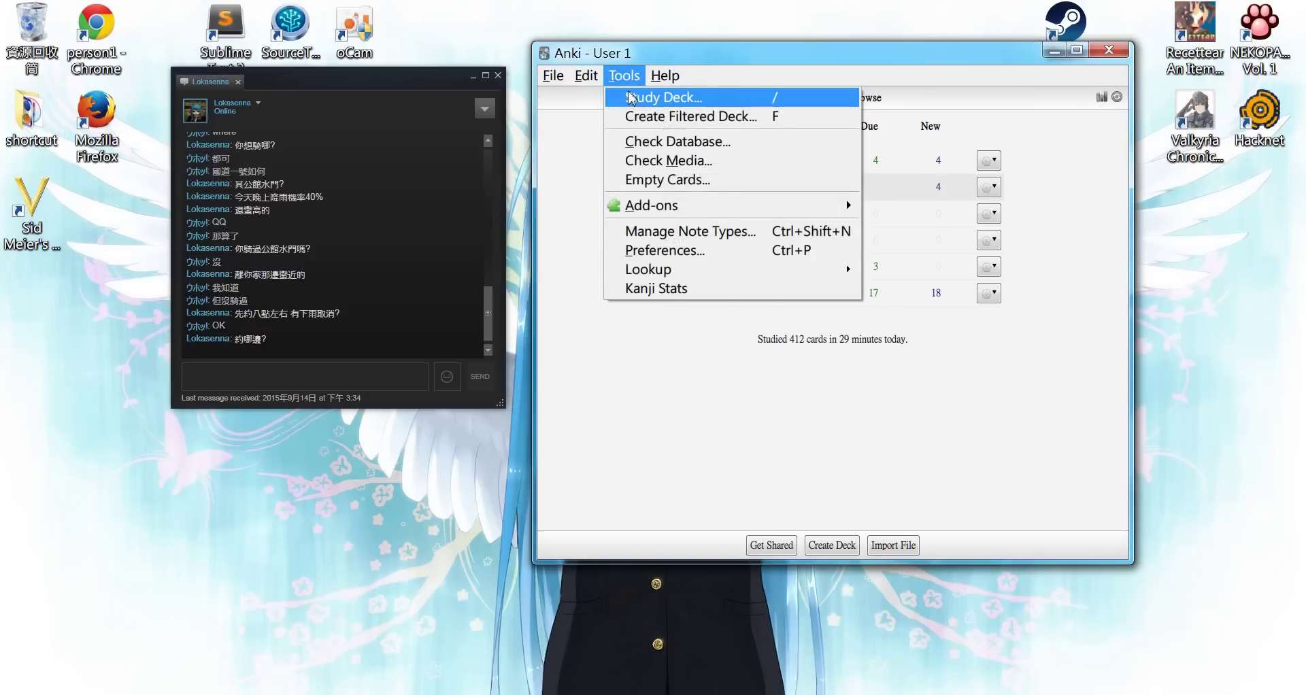
pyautogui.click(671, 251)
pyautogui.click(771, 177)
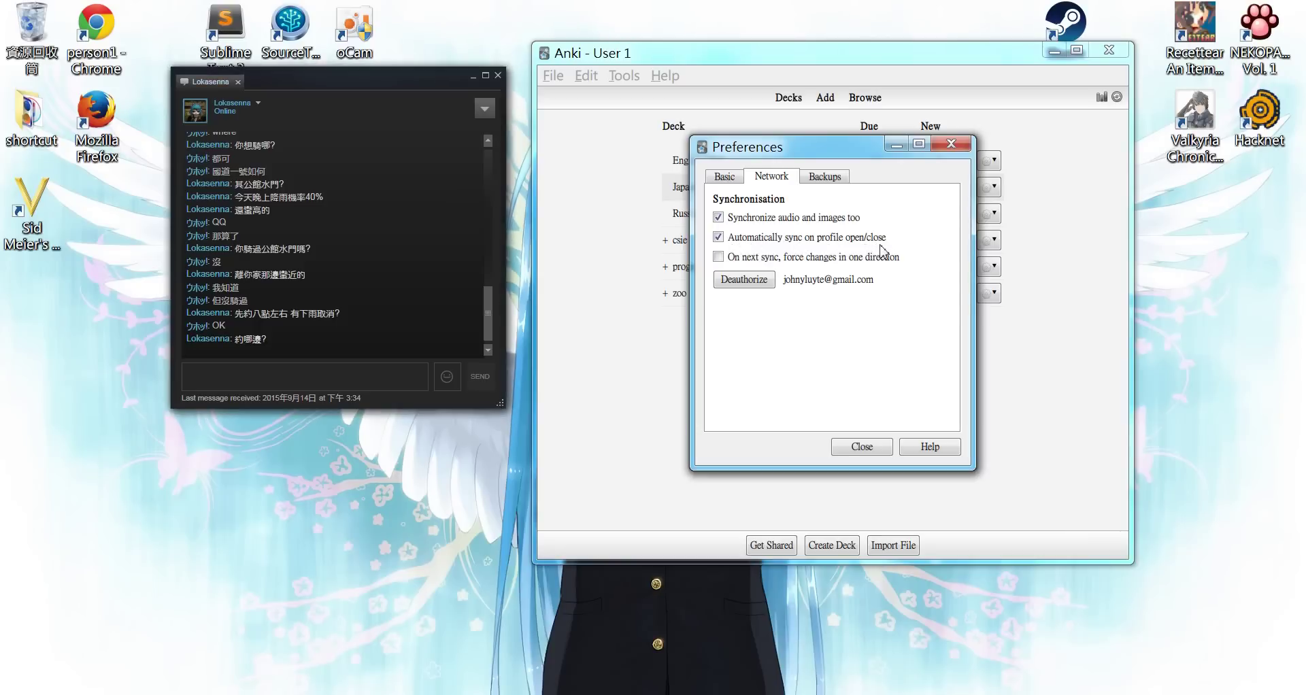
pyautogui.click(955, 144)
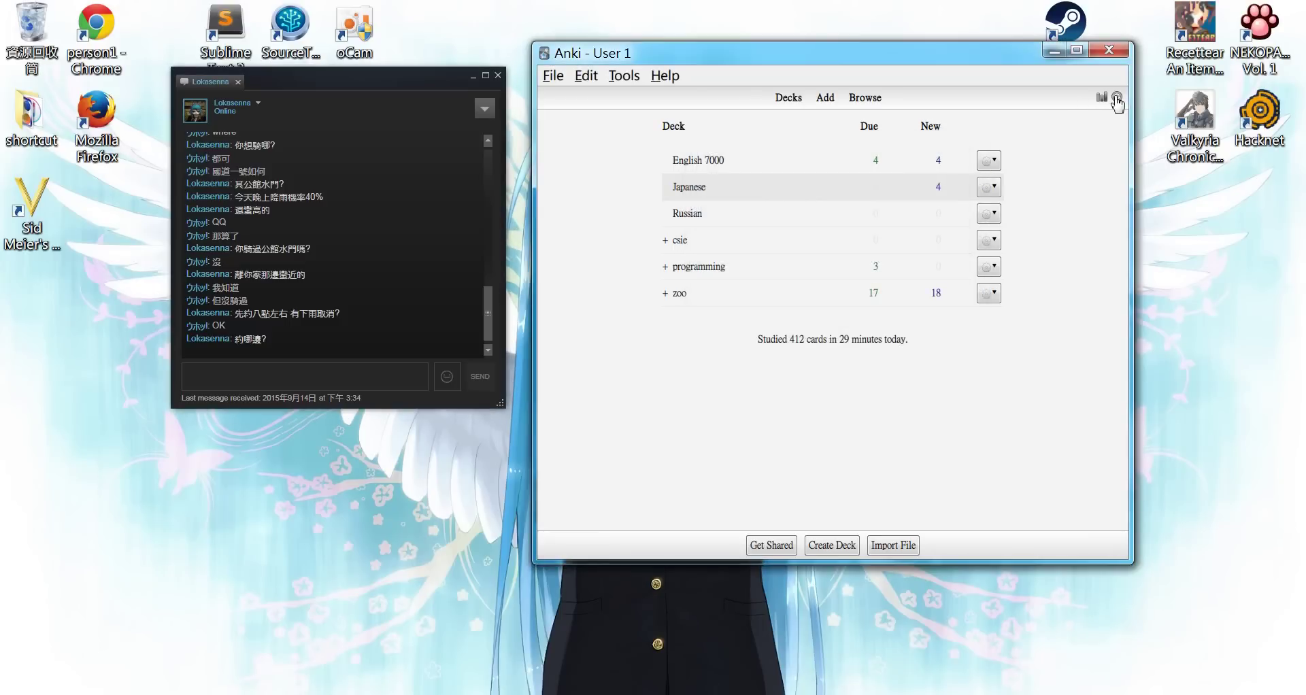
# Step: Open the Backups tab of Tools > Preferences and open the folder with backup-221 to backup-225
pyautogui.click(631, 78)
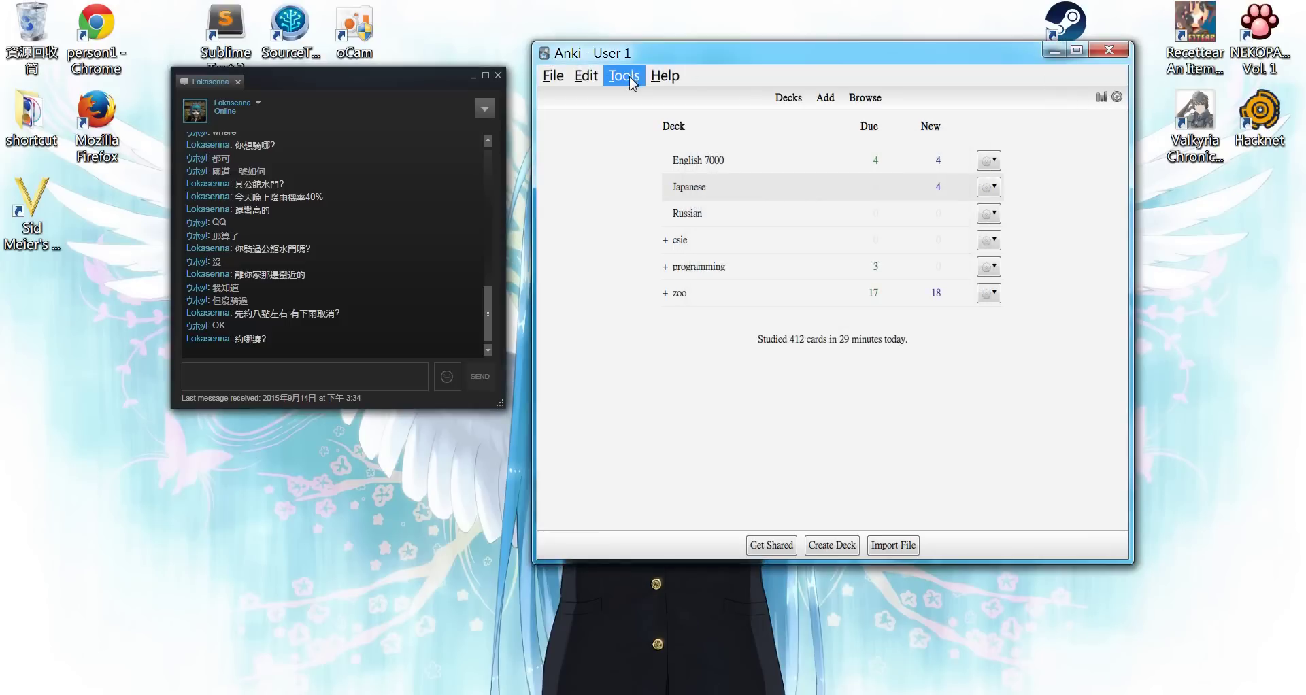
pyautogui.click(630, 77)
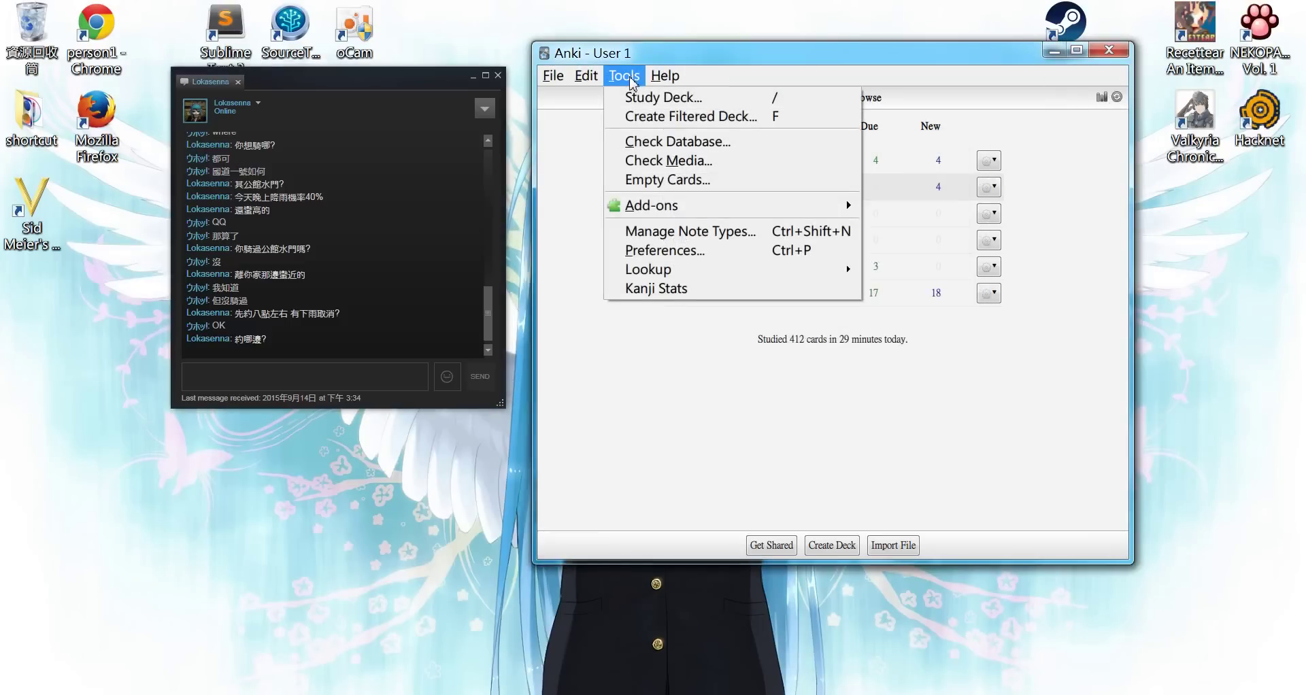
pyautogui.click(642, 69)
pyautogui.click(633, 78)
pyautogui.click(725, 74)
pyautogui.click(664, 75)
pyautogui.click(632, 79)
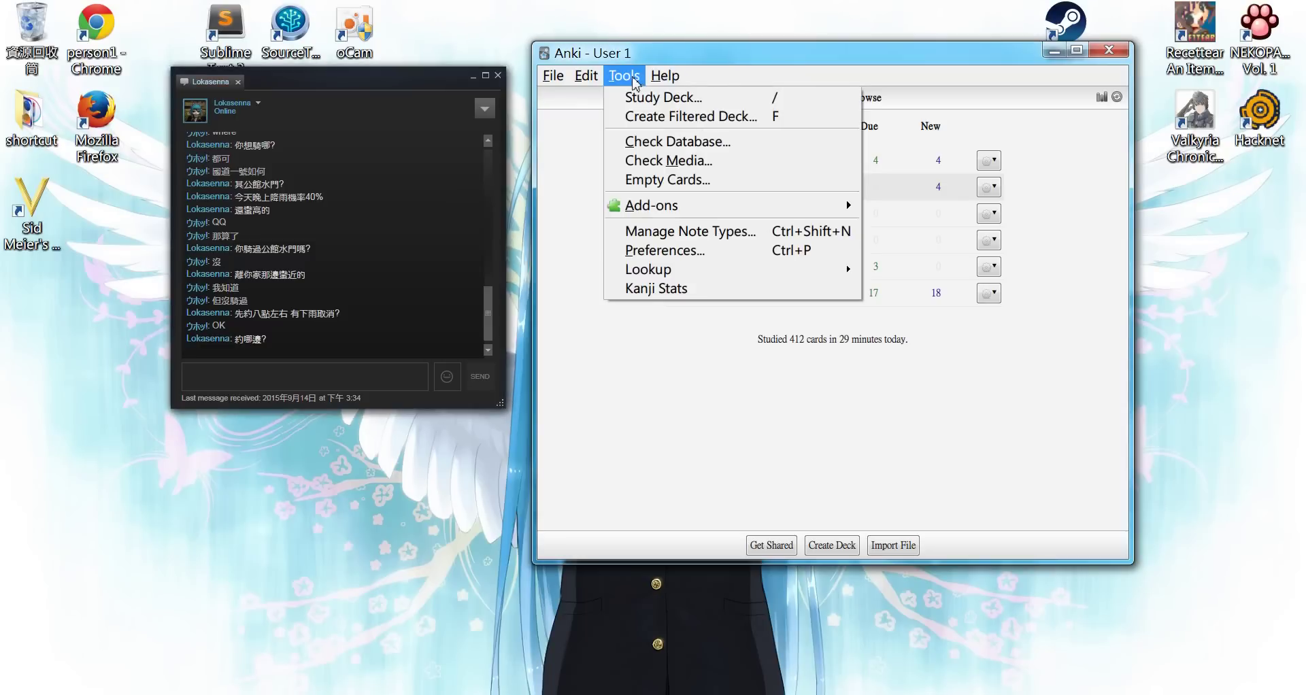
pyautogui.click(659, 253)
pyautogui.click(815, 178)
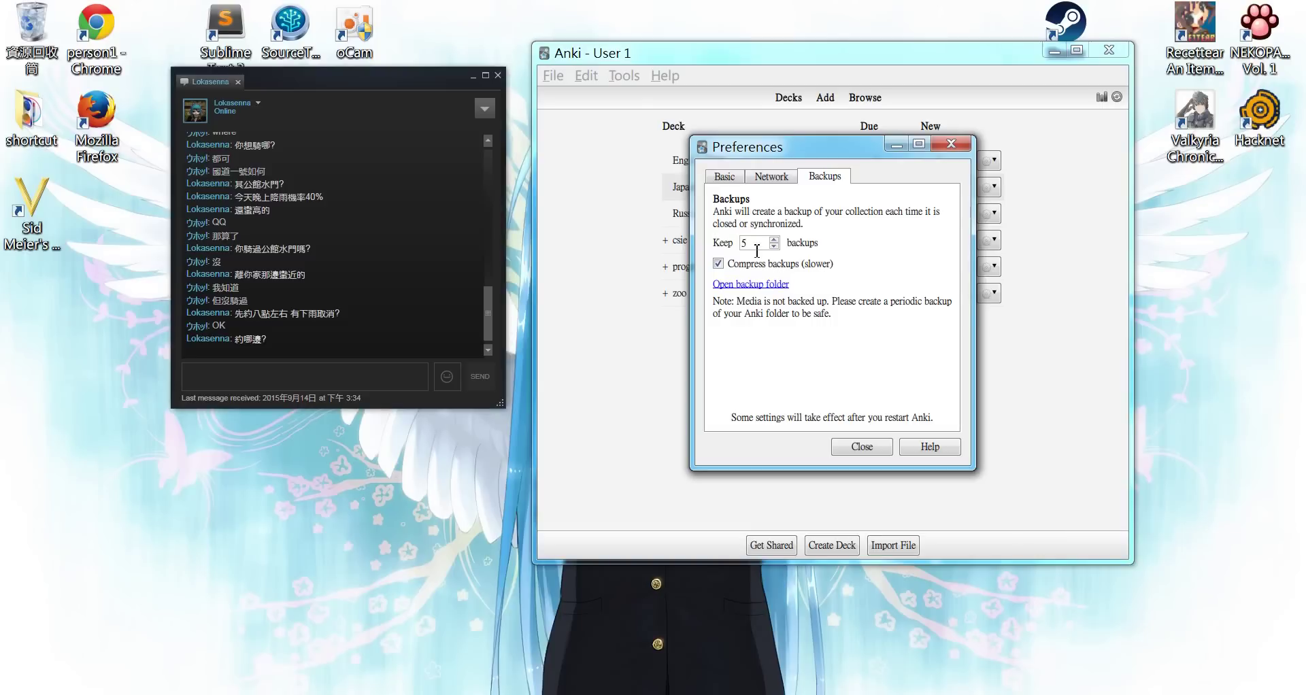
pyautogui.click(730, 291)
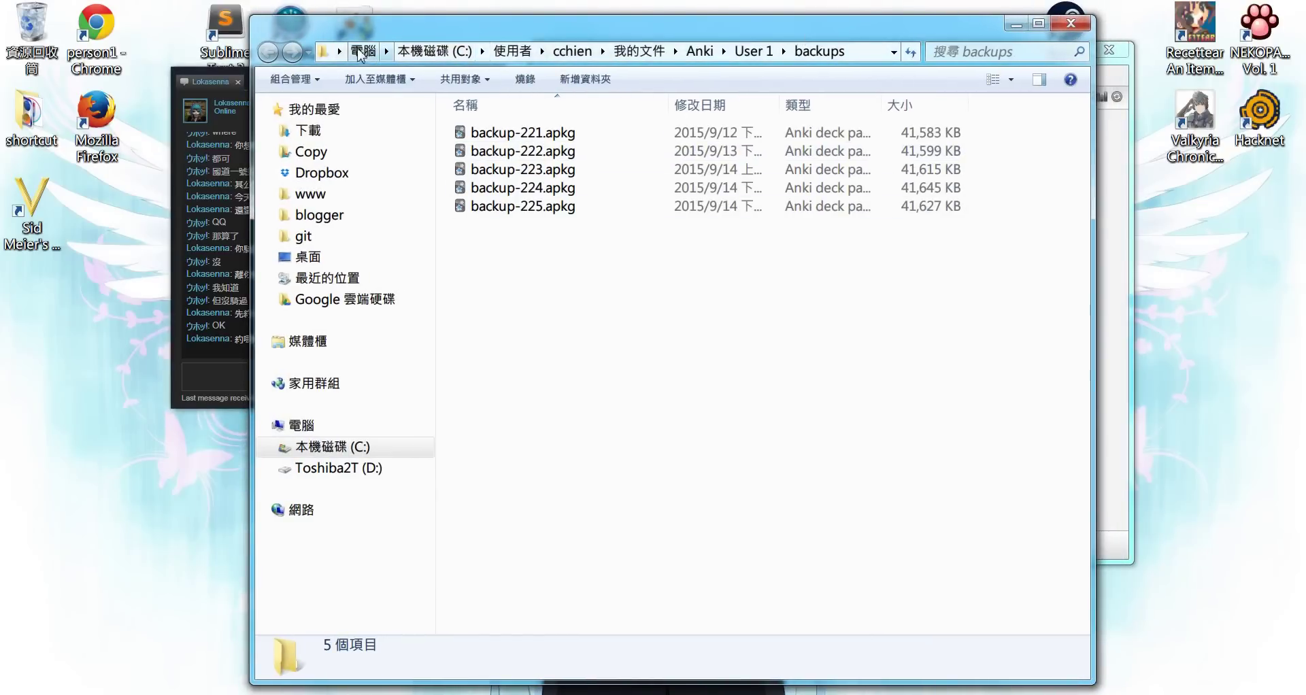
# Step: Check the backups folder's full path and reposition the Explorer window over the preferences
pyautogui.click(865, 52)
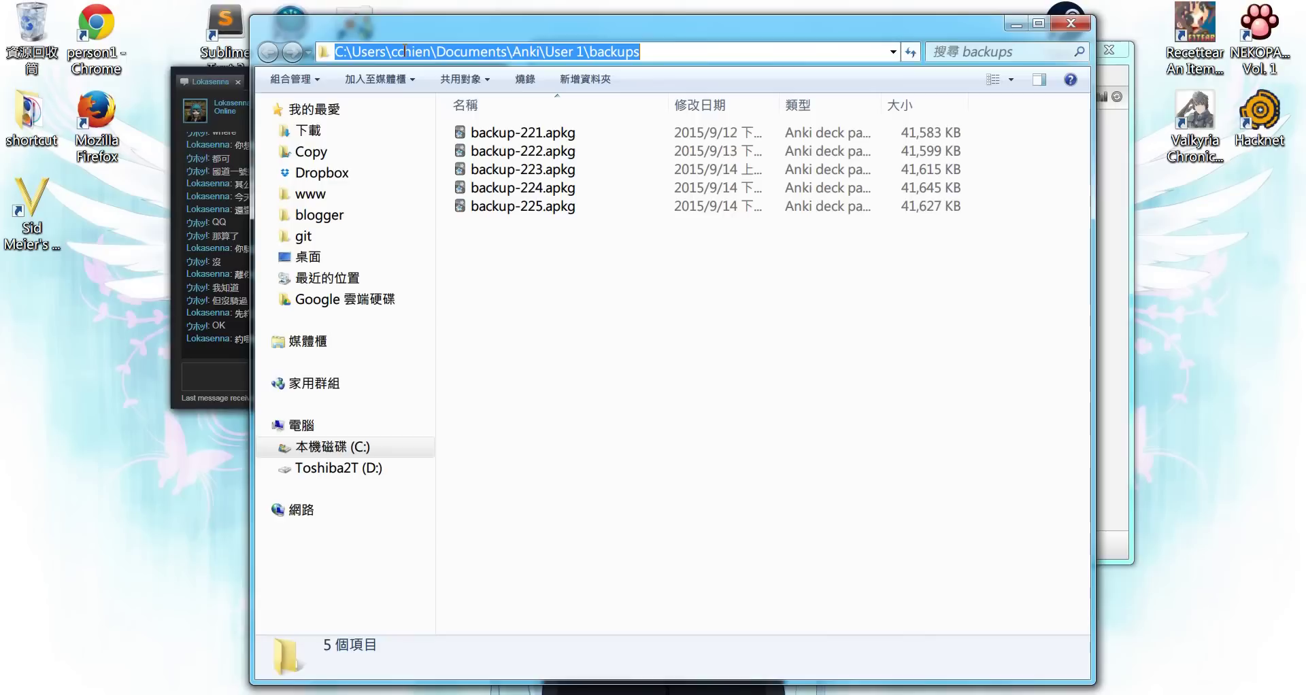
pyautogui.click(719, 242)
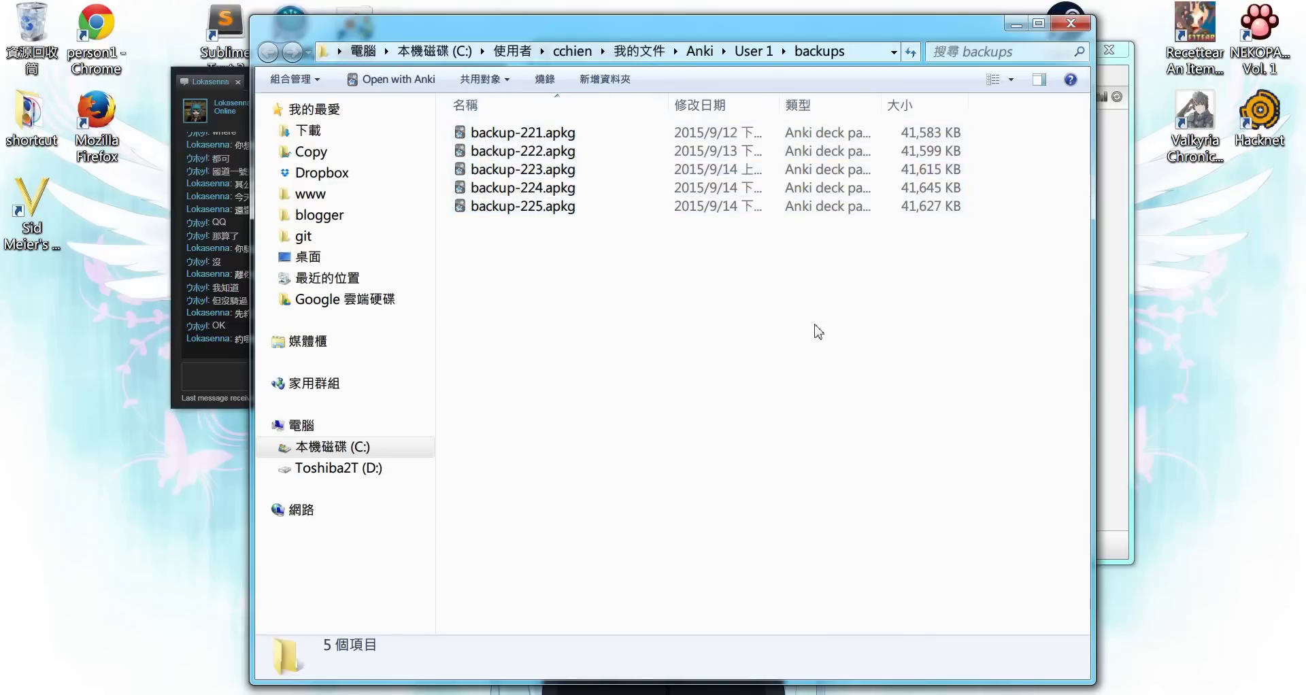
pyautogui.moveTo(890, 41); pyautogui.dragTo(745, 384)
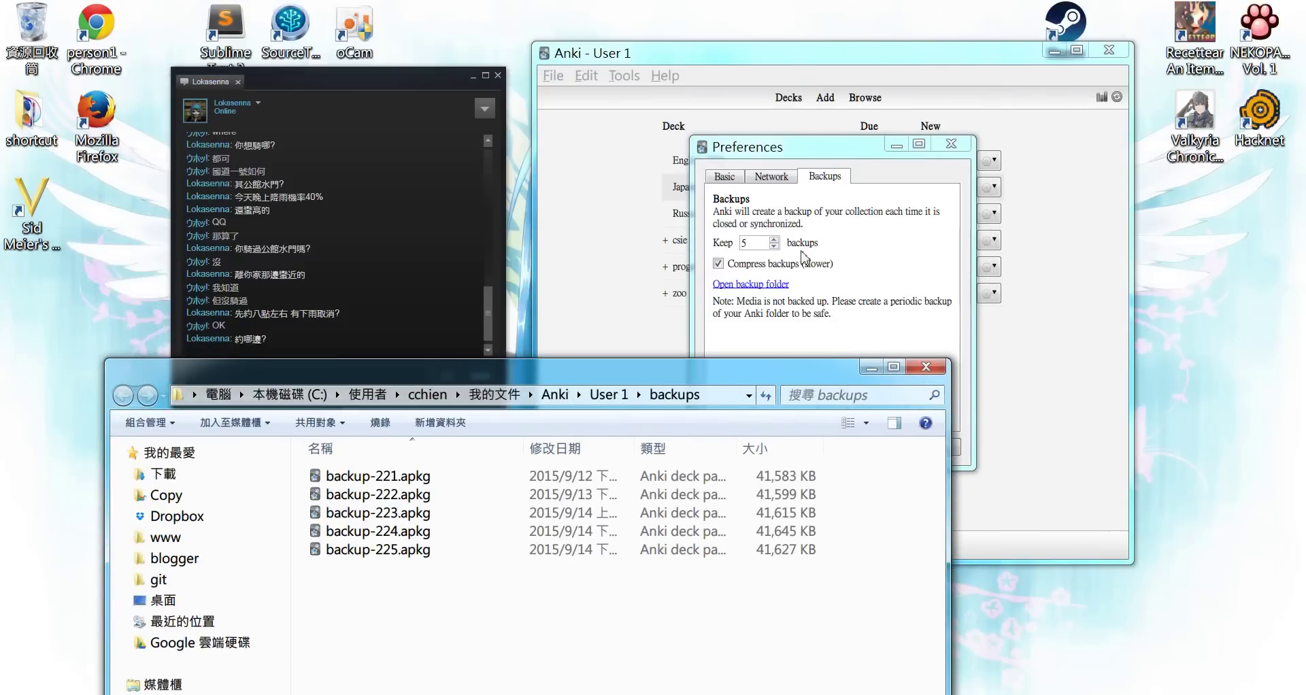
pyautogui.moveTo(651, 368); pyautogui.dragTo(700, 70)
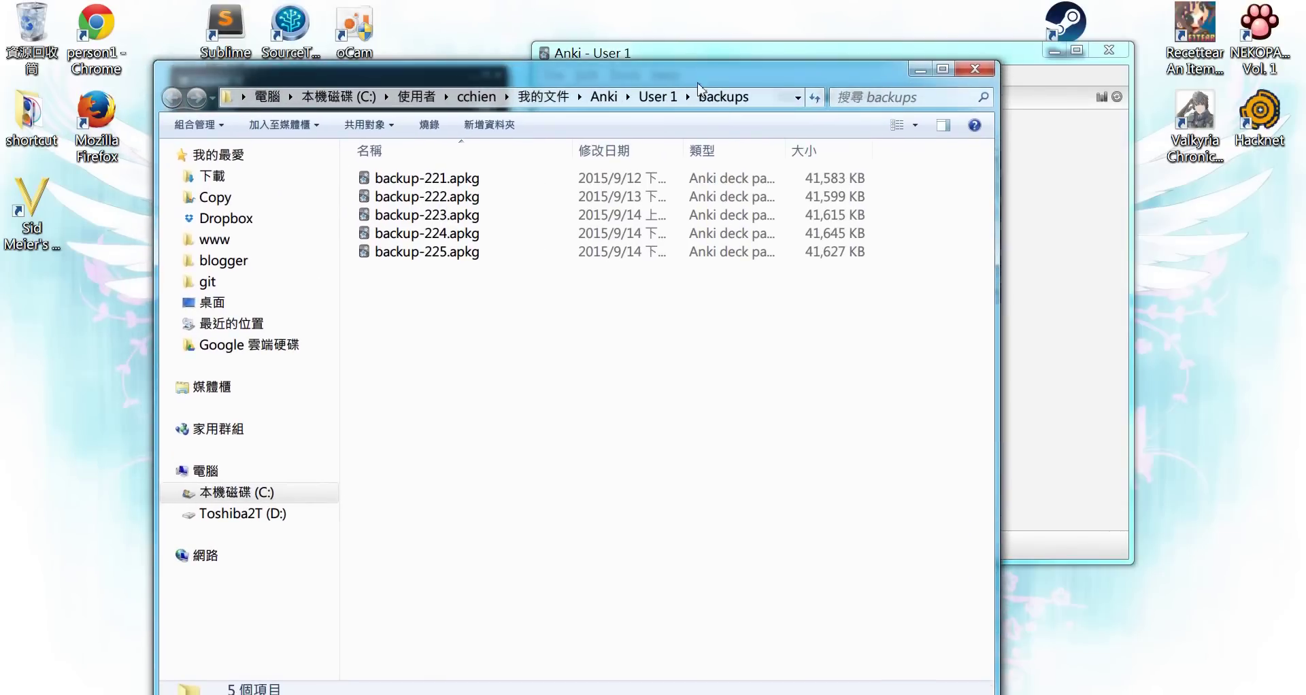
# Step: Select and deselect the five backup .apkg files, then close the Explorer window
pyautogui.moveTo(680, 292); pyautogui.dragTo(324, 112)
pyautogui.click(636, 336)
pyautogui.moveTo(622, 409); pyautogui.dragTo(360, 112)
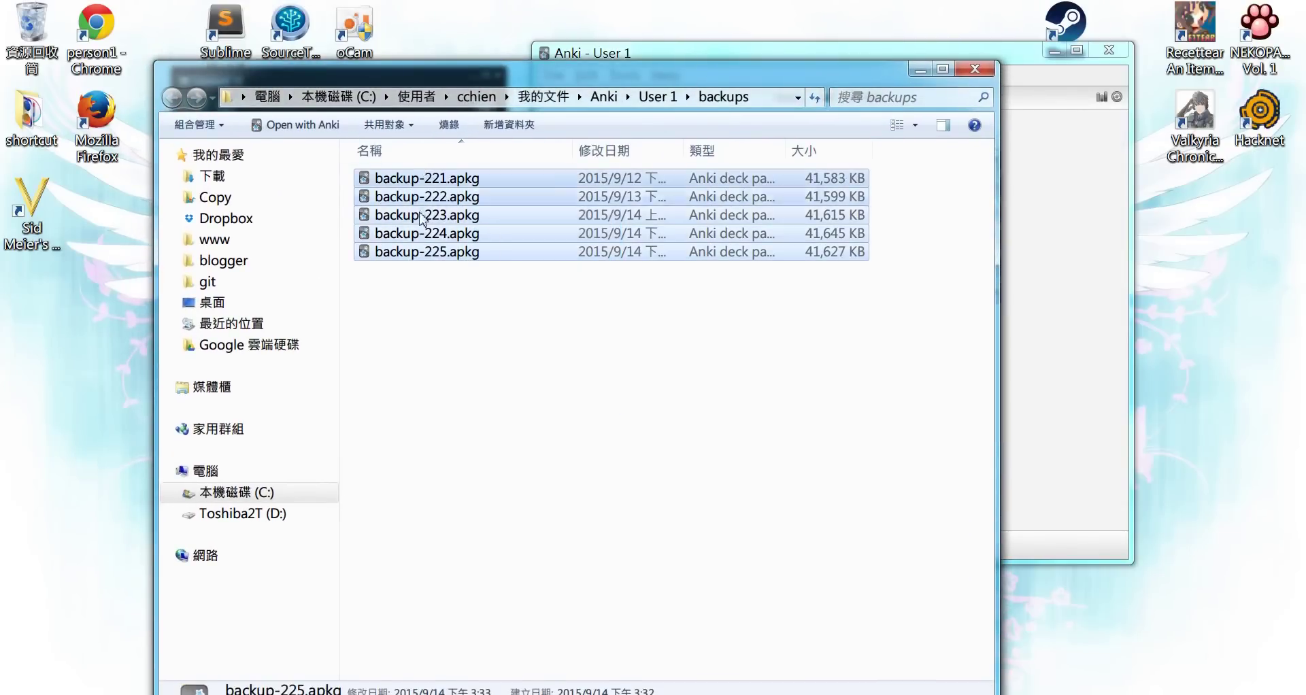
pyautogui.click(582, 442)
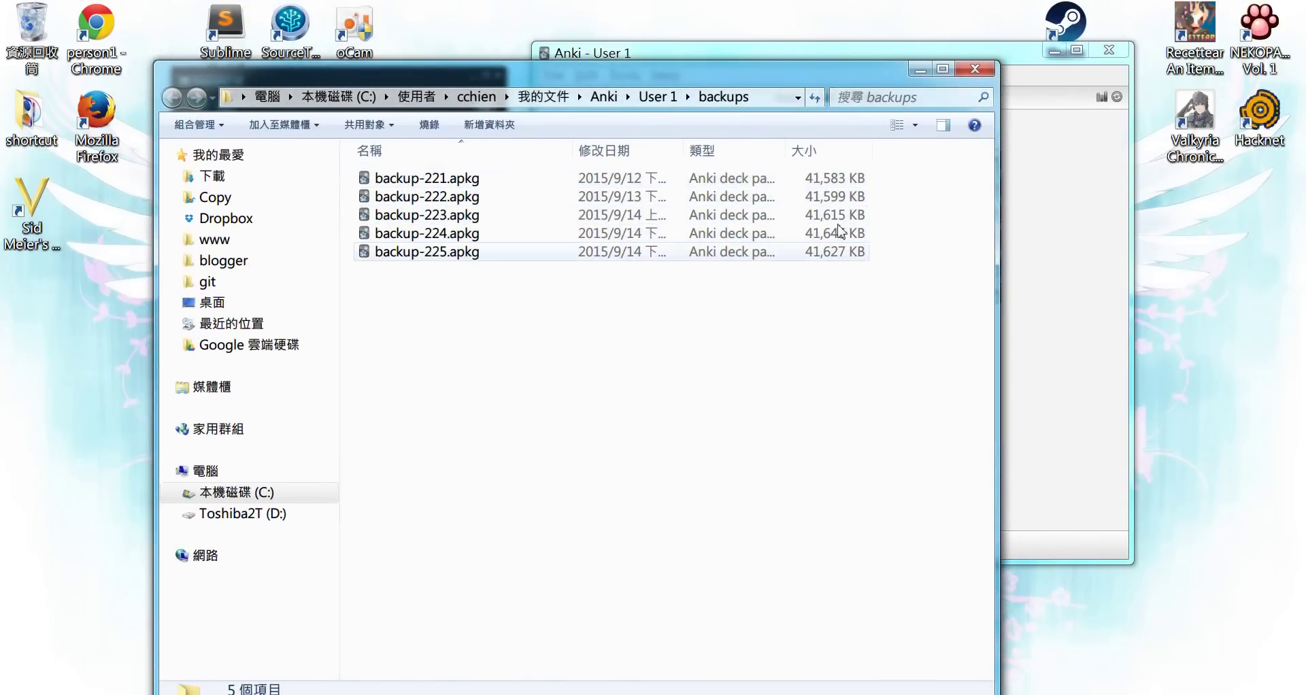
pyautogui.moveTo(880, 336); pyautogui.dragTo(361, 166)
pyautogui.click(656, 356)
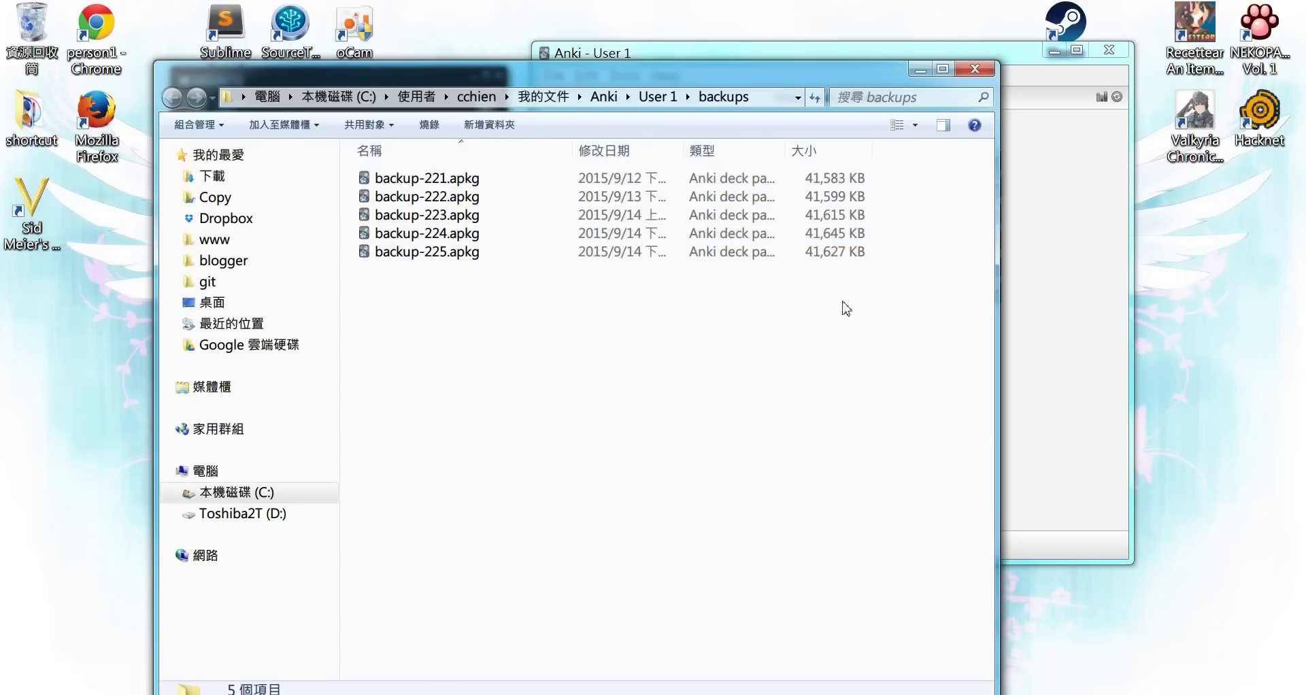
pyautogui.moveTo(881, 355); pyautogui.dragTo(501, 181)
pyautogui.click(559, 335)
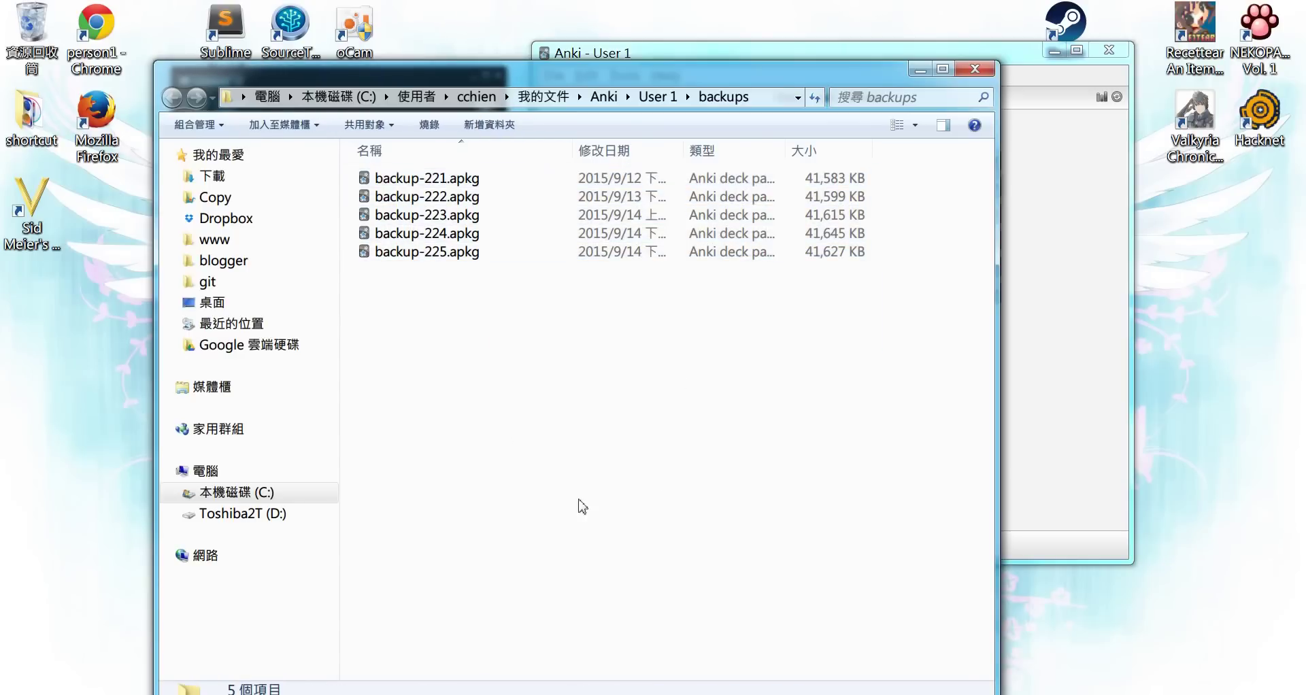
pyautogui.moveTo(835, 77); pyautogui.dragTo(844, 42)
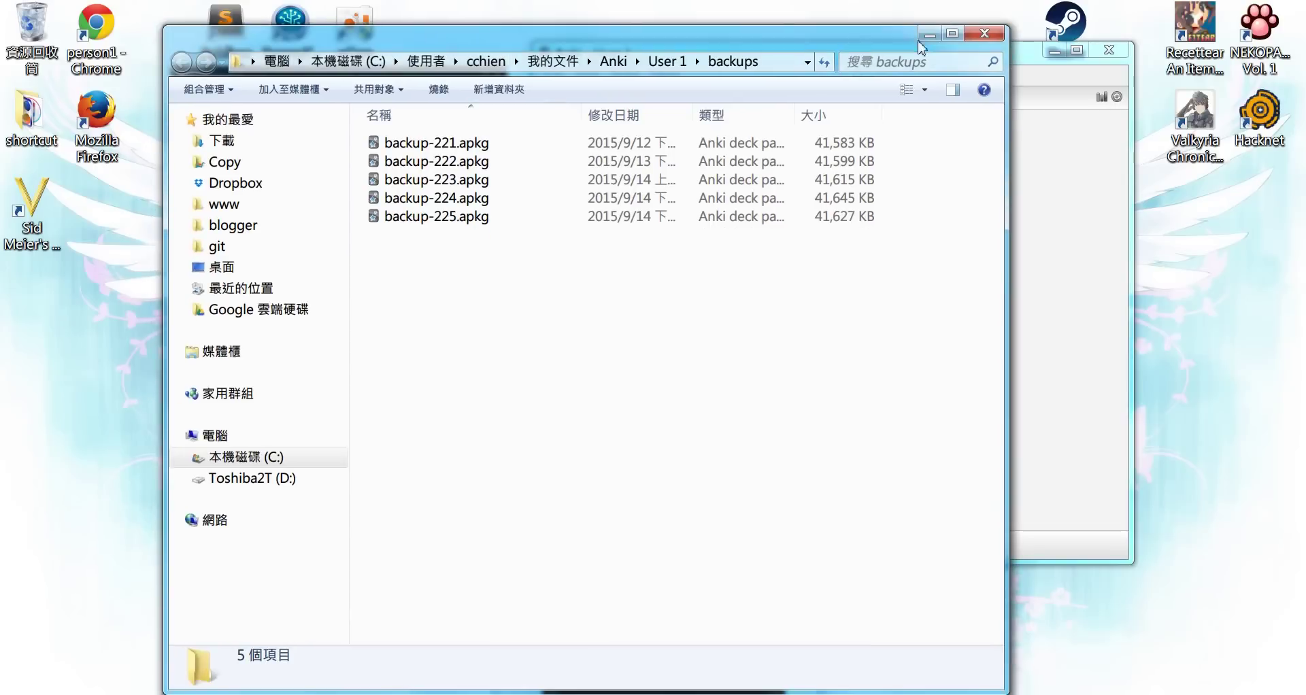
pyautogui.click(986, 36)
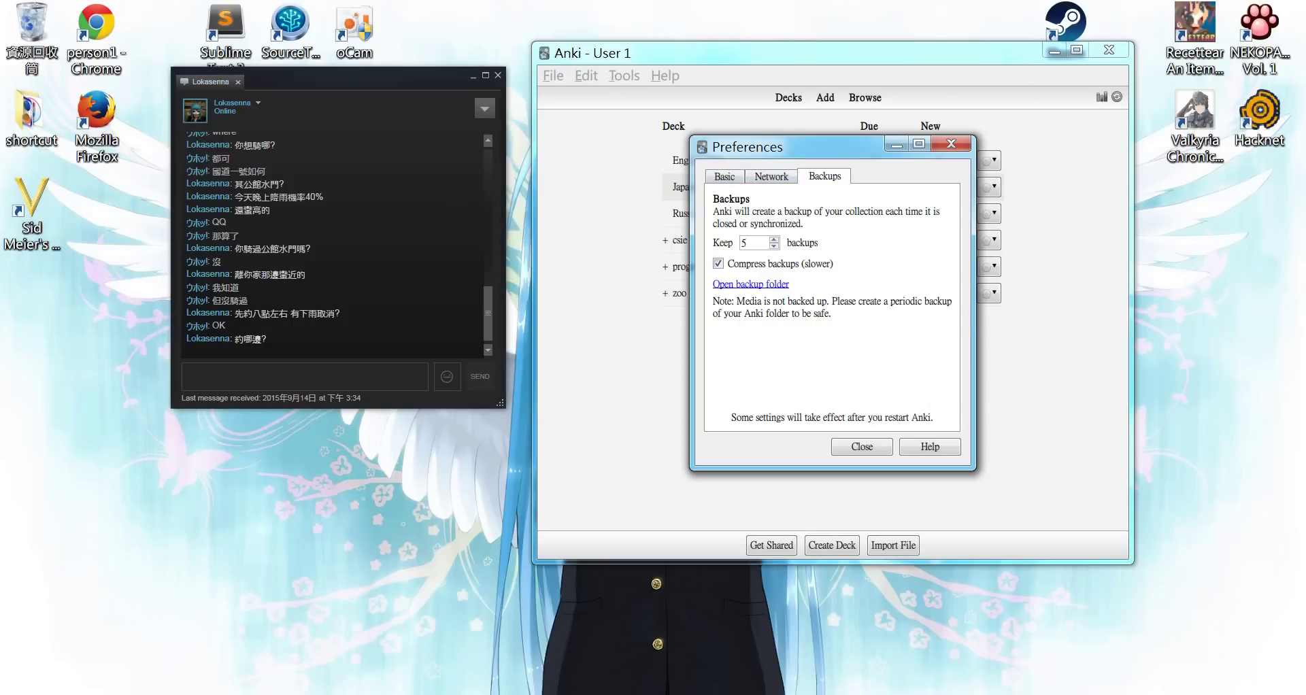
# Step: Switch to Chrome's AnkiWeb Decks page showing the synced decks and 107.92MB disk usage
pyautogui.click(214, 575)
pyautogui.click(93, 694)
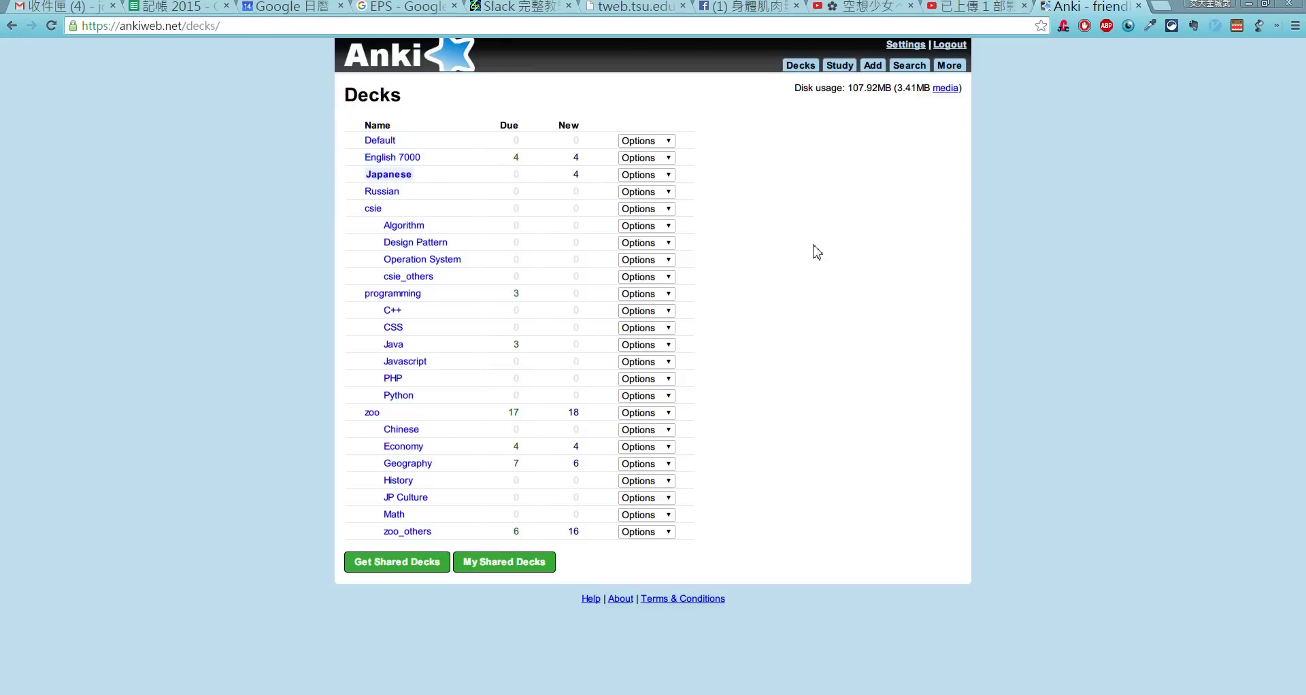
pyautogui.click(181, 27)
pyautogui.click(922, 291)
# Step: Bring Anki forward and close the Preferences dialog to reveal the local deck list
pyautogui.click(507, 694)
pyautogui.click(291, 450)
pyautogui.click(507, 693)
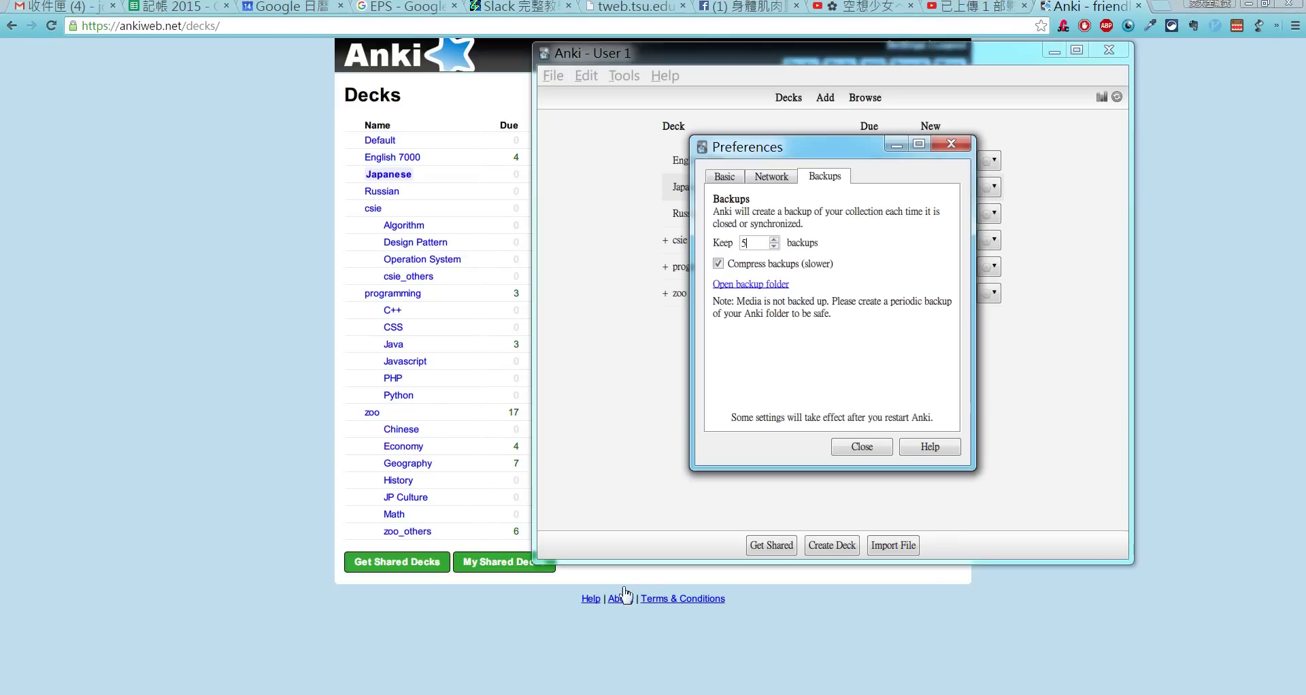
pyautogui.click(951, 144)
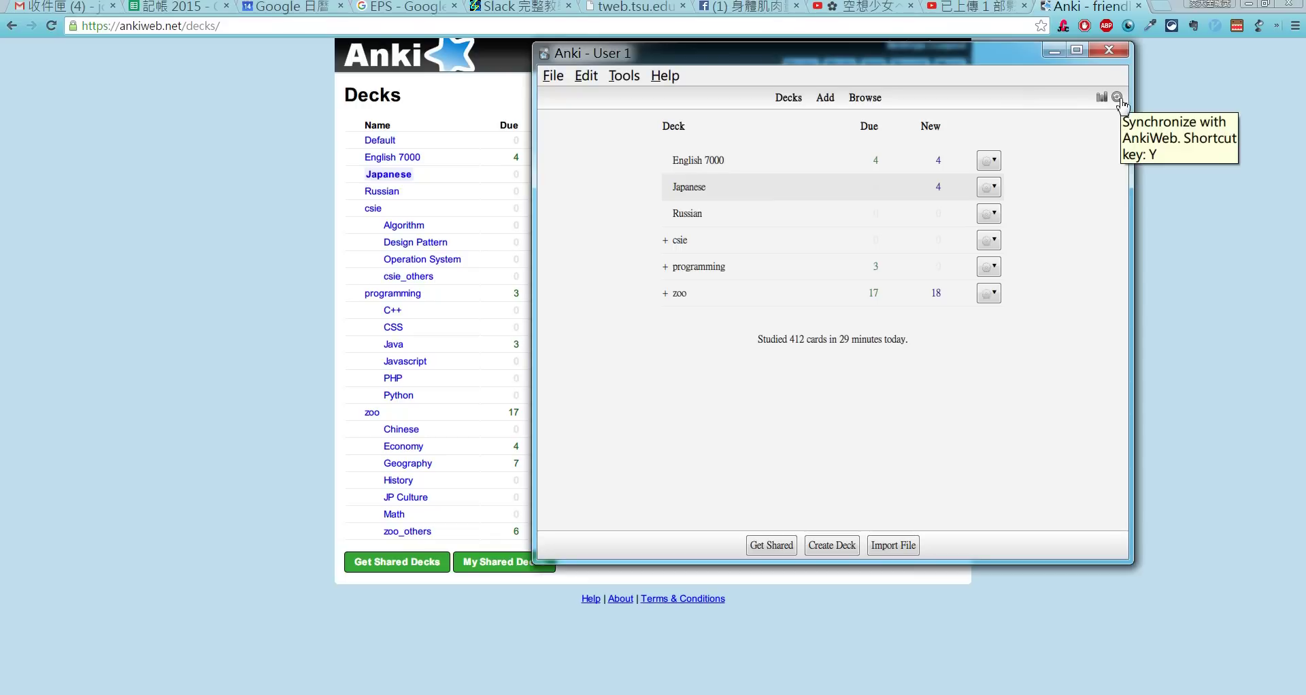
# Step: Compare the local deck list against AnkiWeb, ending on AnkiWeb showing zoo at 17 due, 18 new
pyautogui.click(1223, 192)
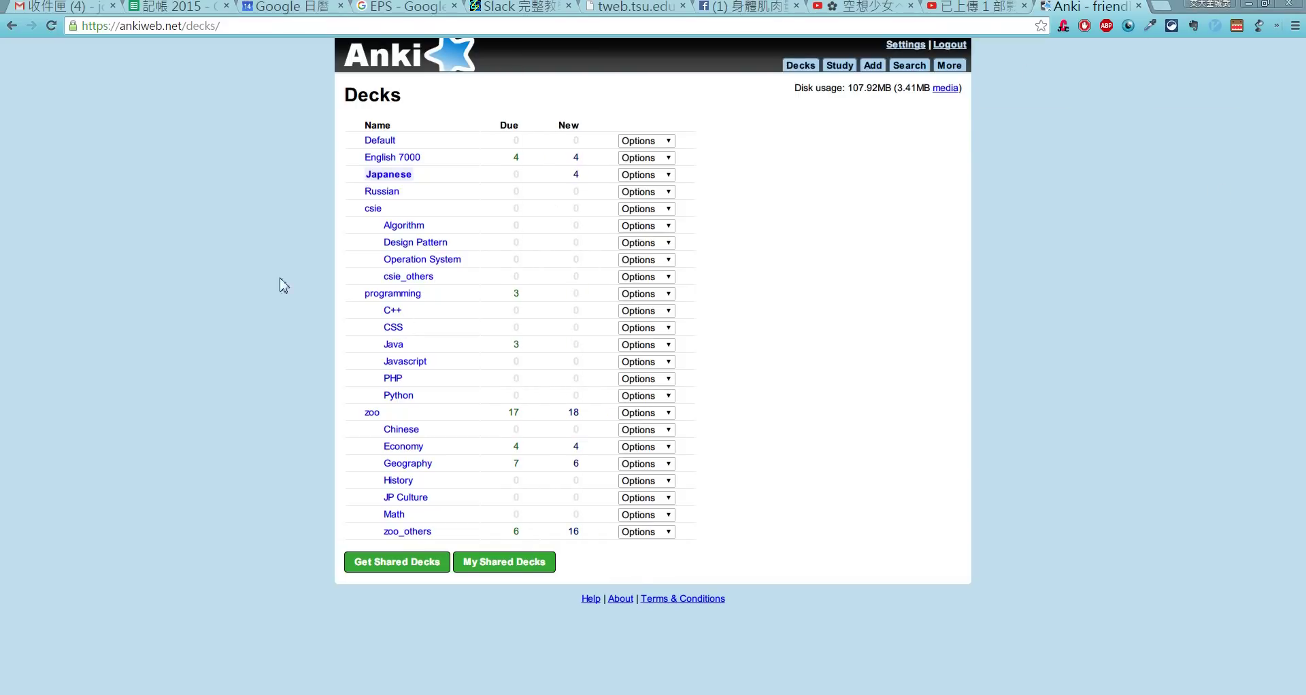
pyautogui.hotkey('alt', 'Tab')
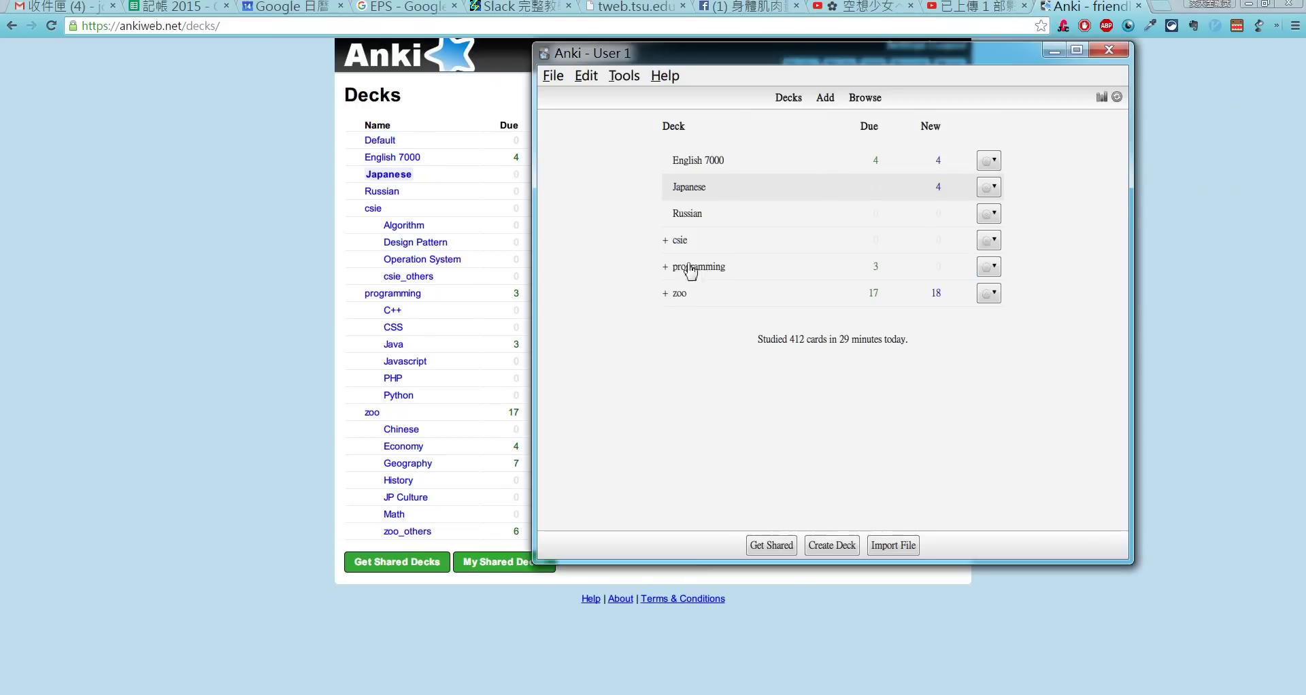
pyautogui.click(1203, 309)
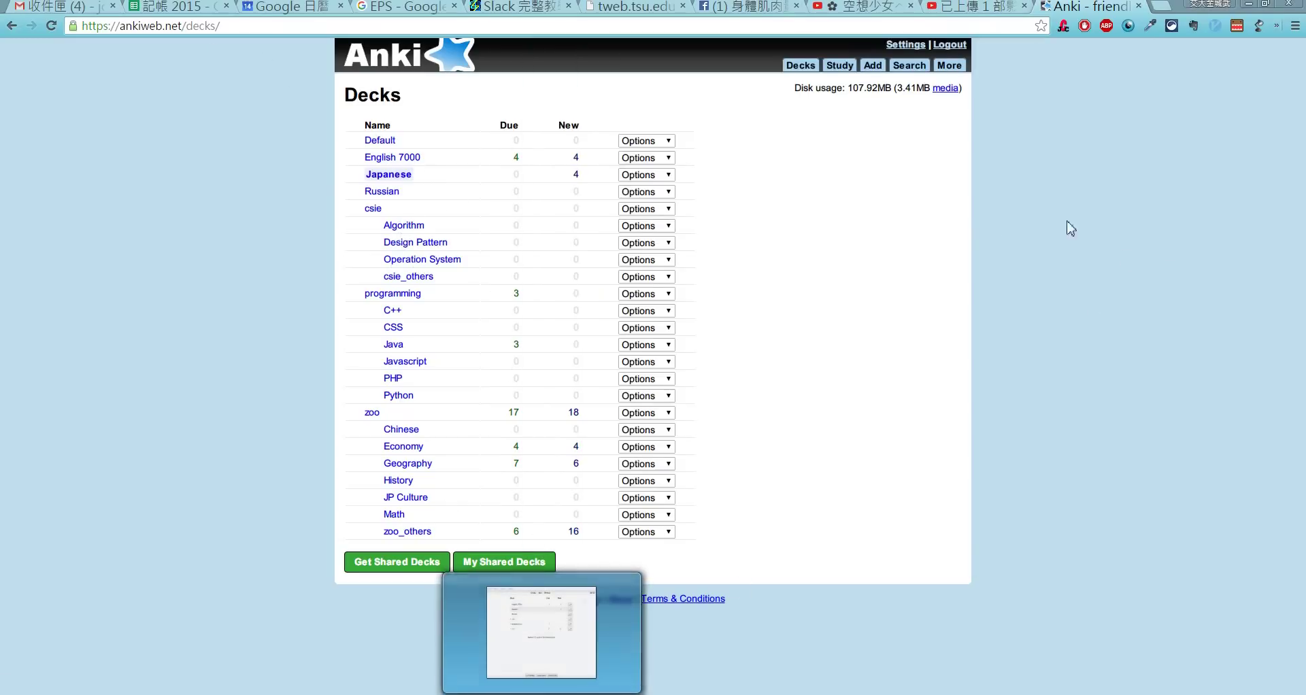
pyautogui.click(945, 694)
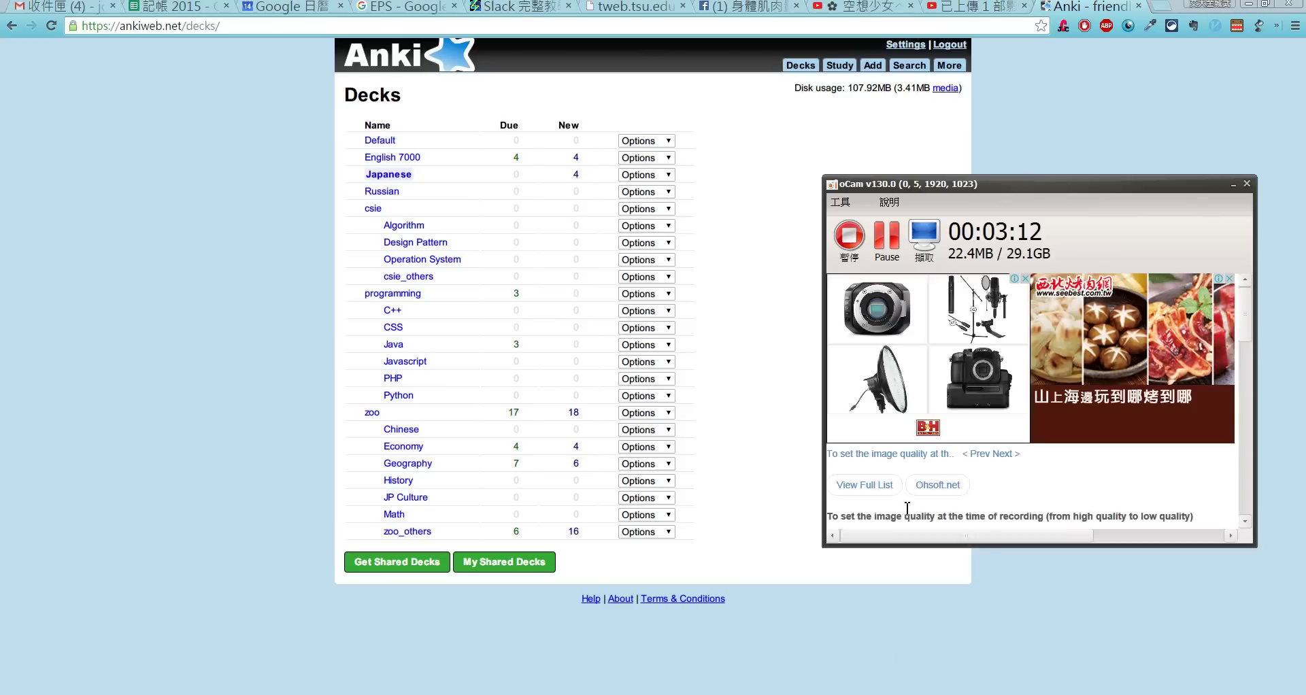